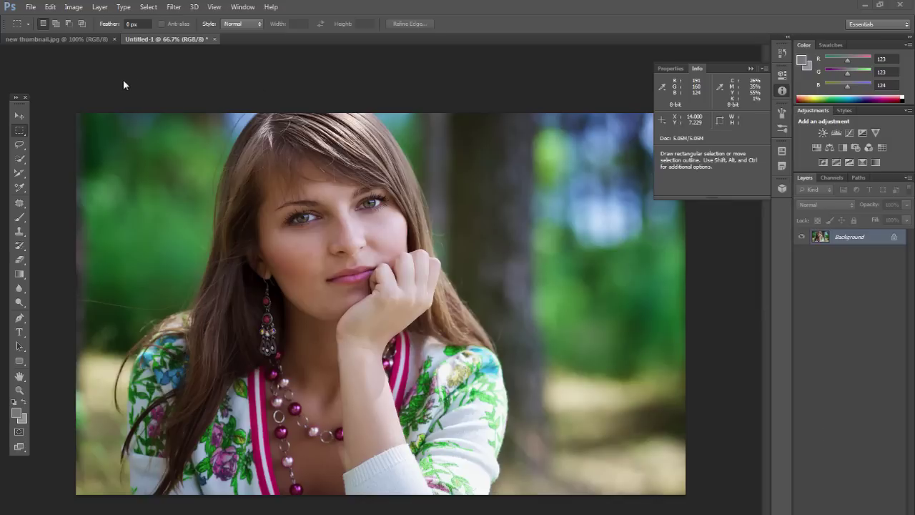
Select the plain Eyedropper Tool from the eyedropper group in the Tools panel
{"action": "left_click", "coordinate": [20, 186]}
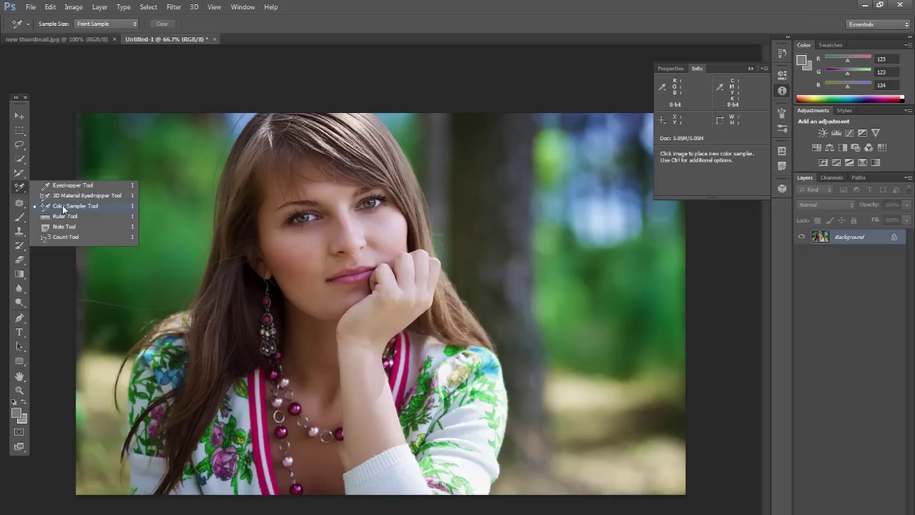
{"action": "left_click", "coordinate": [61, 187]}
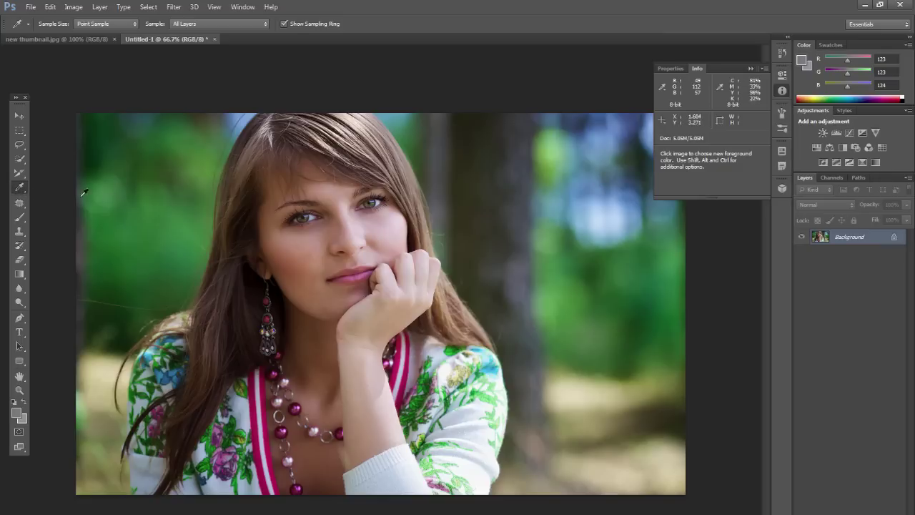
With the Eyedropper, sample the green backdrop as the foreground colour
{"action": "left_click", "coordinate": [24, 191]}
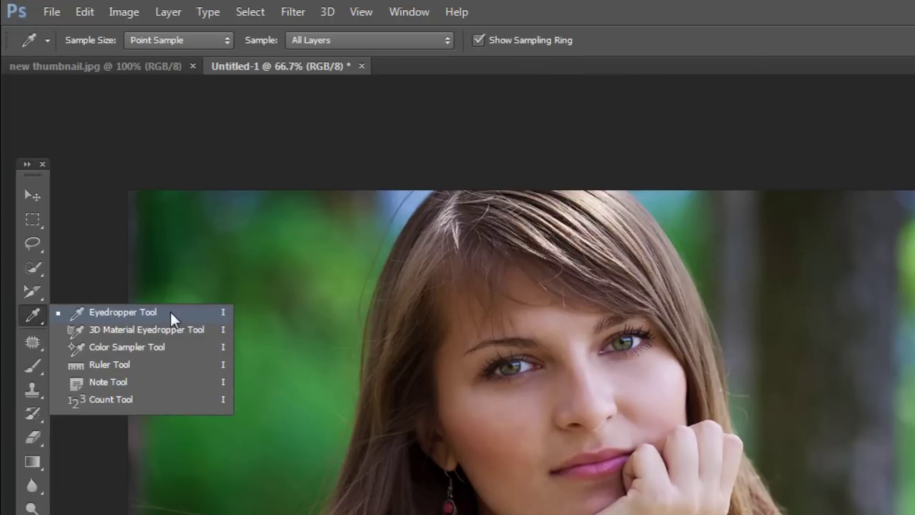
{"action": "left_click", "coordinate": [169, 311]}
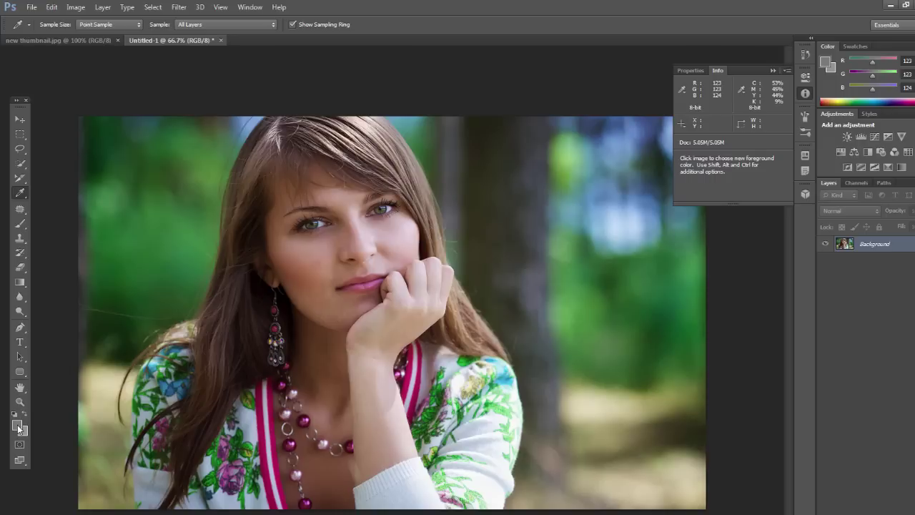
{"action": "left_click", "coordinate": [156, 196]}
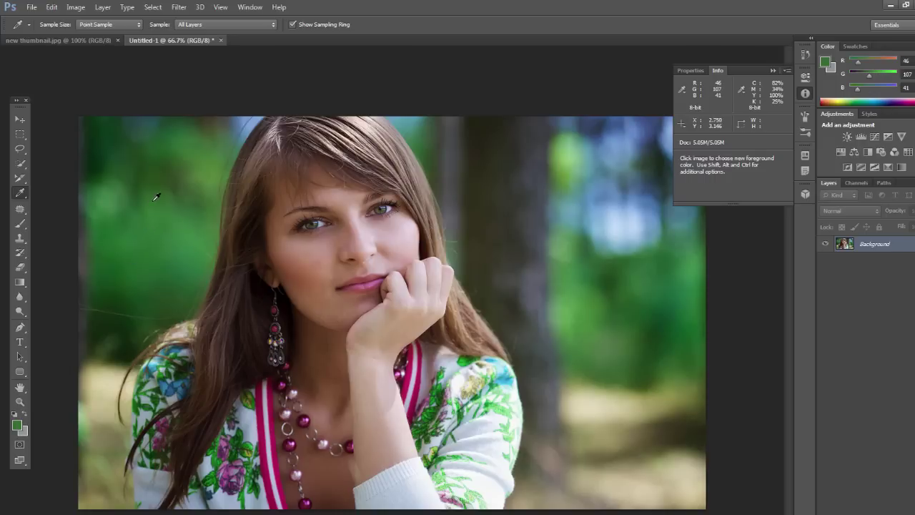
Set the background colour to the blouse flower's blue, then check both colour pickers without changes
{"action": "left_click", "coordinate": [24, 430]}
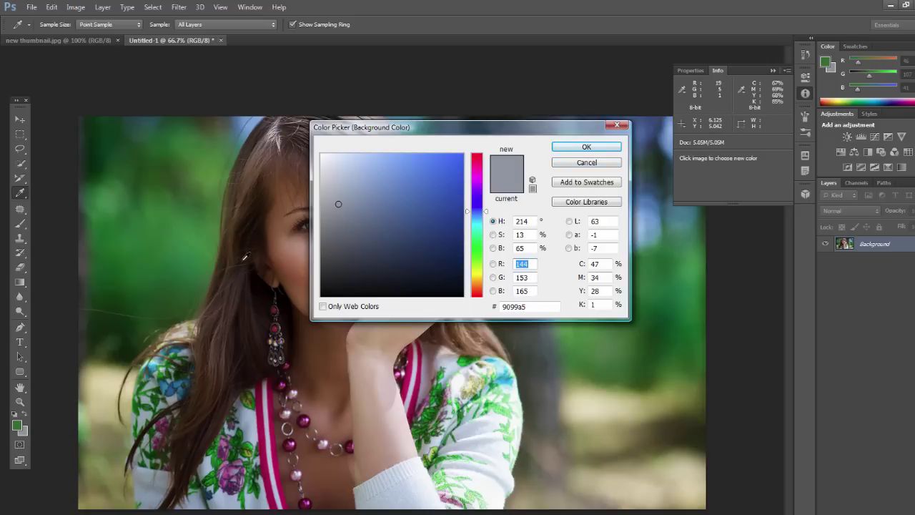
{"action": "left_click", "coordinate": [164, 384]}
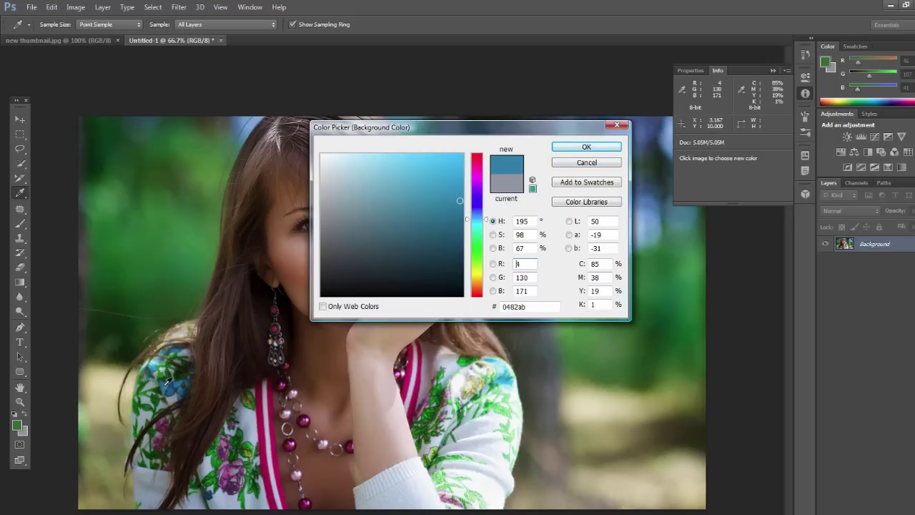
{"action": "left_click", "coordinate": [586, 147]}
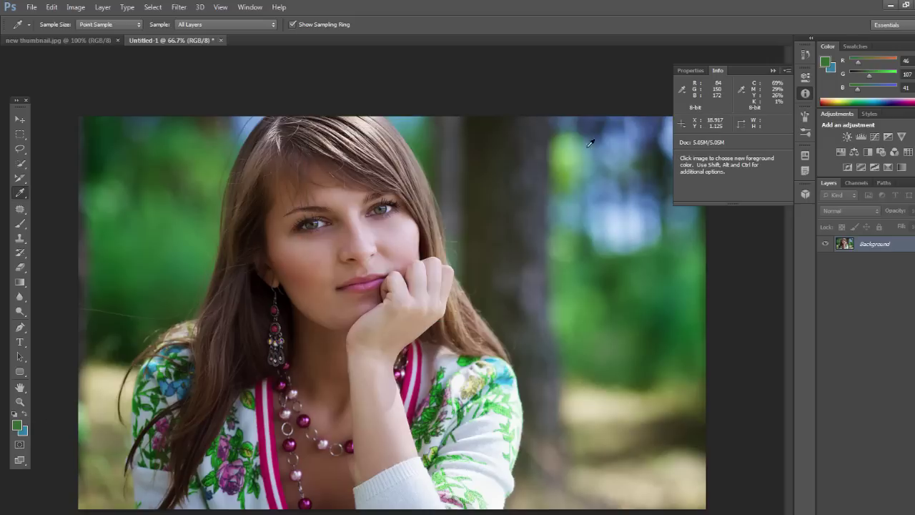
{"action": "left_click", "coordinate": [26, 436]}
{"action": "left_click", "coordinate": [571, 166]}
{"action": "left_click", "coordinate": [20, 426]}
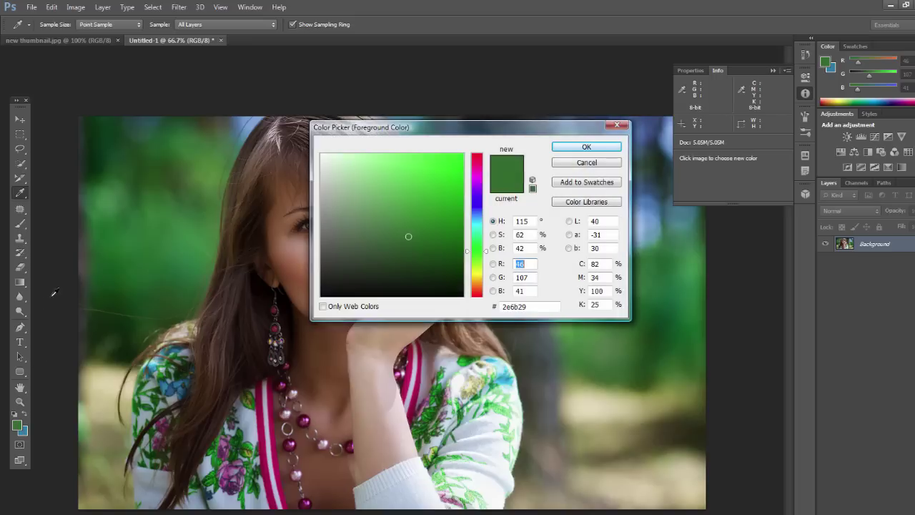
{"action": "left_click", "coordinate": [581, 163]}
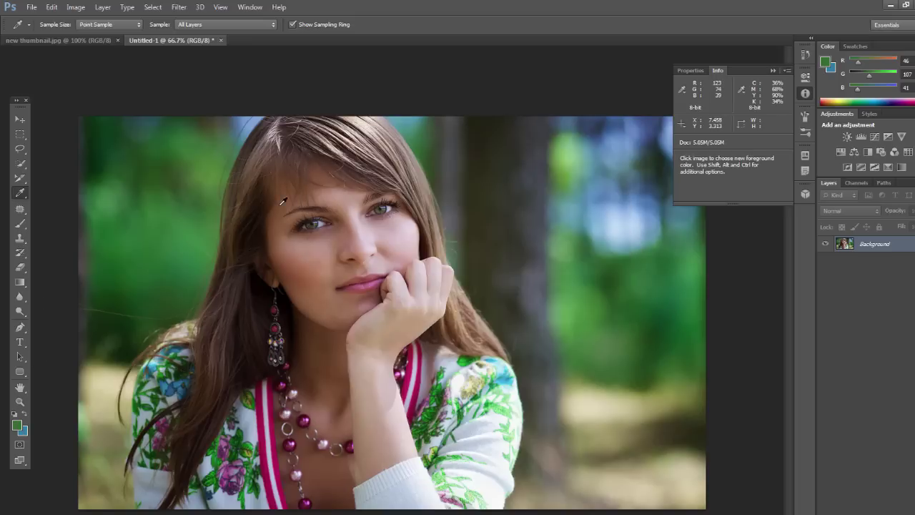
Try hair and cheek samples, ending with green backdrop foreground and Alt-sampled blue flower background
{"action": "left_click", "coordinate": [277, 227]}
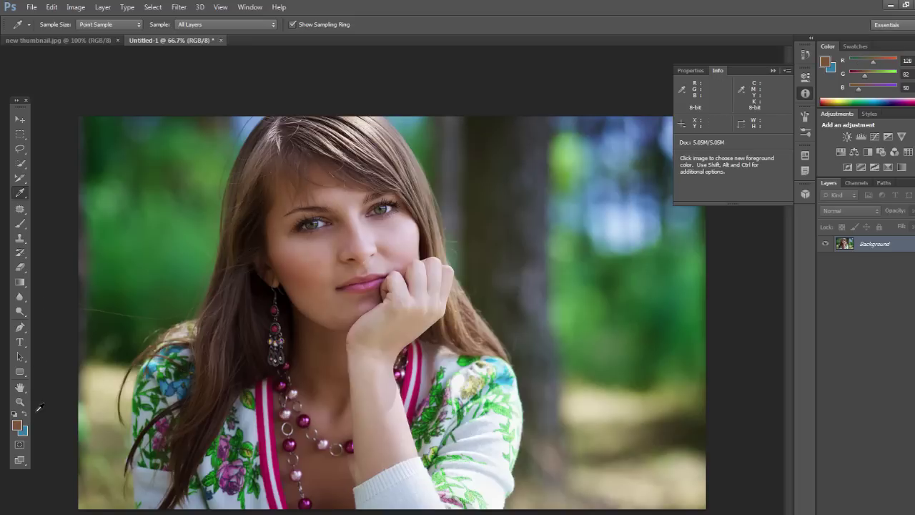
{"action": "key", "text": "alt"}
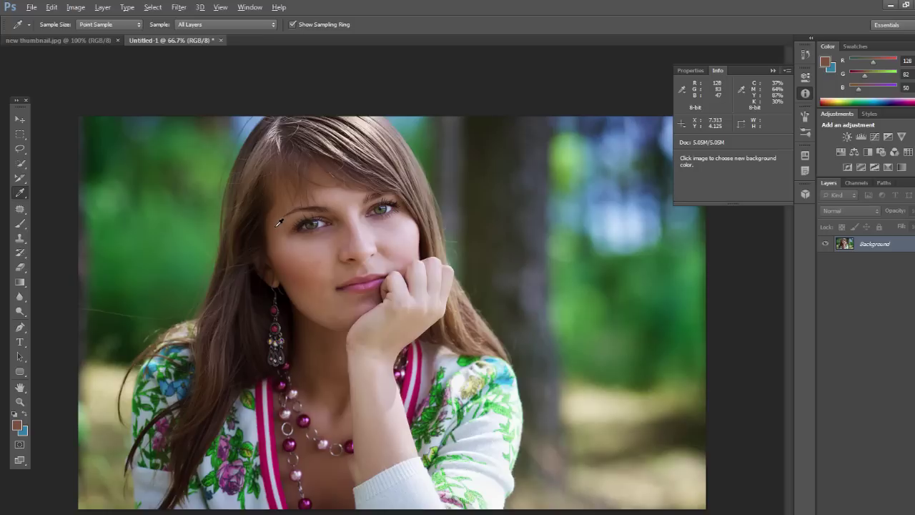
{"action": "left_click", "coordinate": [307, 258], "text": "alt"}
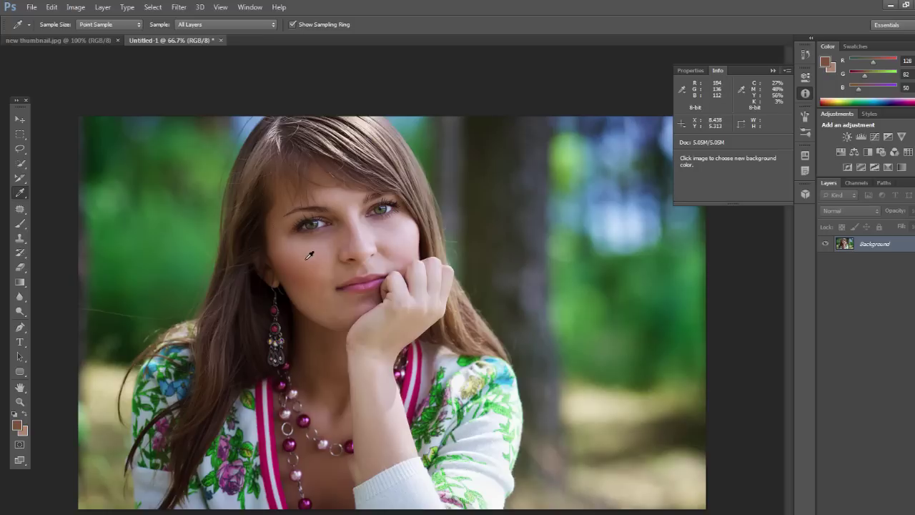
{"action": "left_click", "coordinate": [275, 215], "text": "alt"}
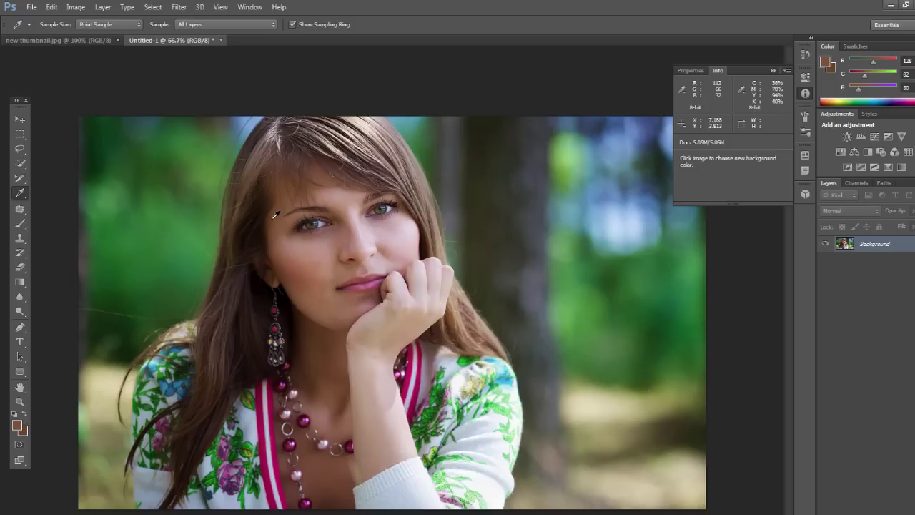
{"action": "left_click", "coordinate": [168, 219]}
{"action": "key", "text": "alt"}
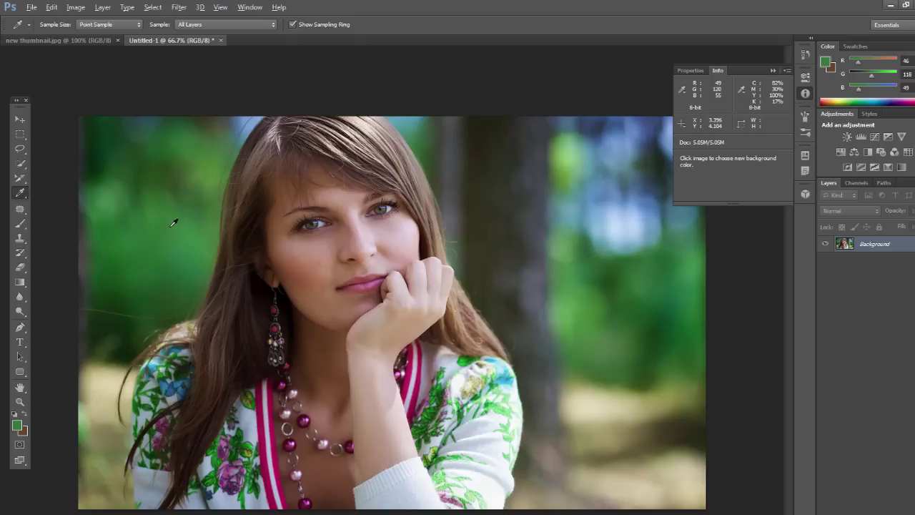
{"action": "left_click", "coordinate": [178, 351], "text": "alt"}
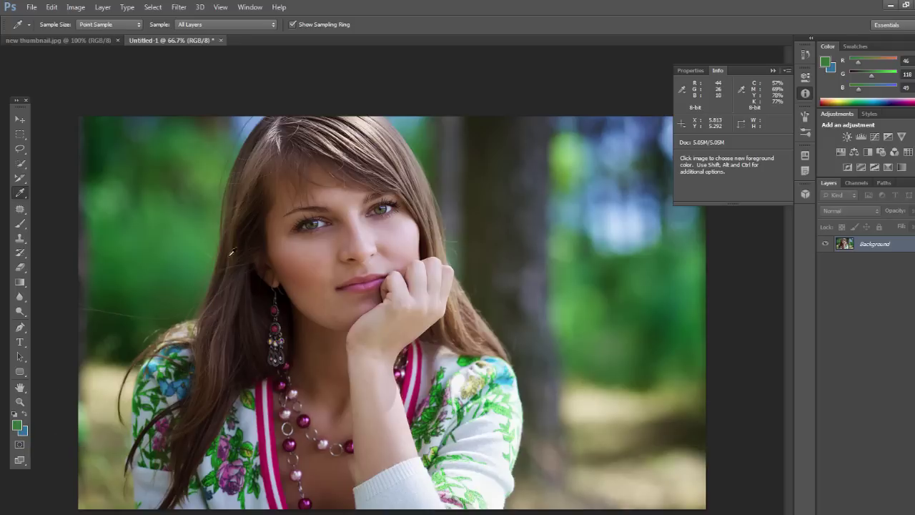
{"action": "left_click", "coordinate": [115, 27]}
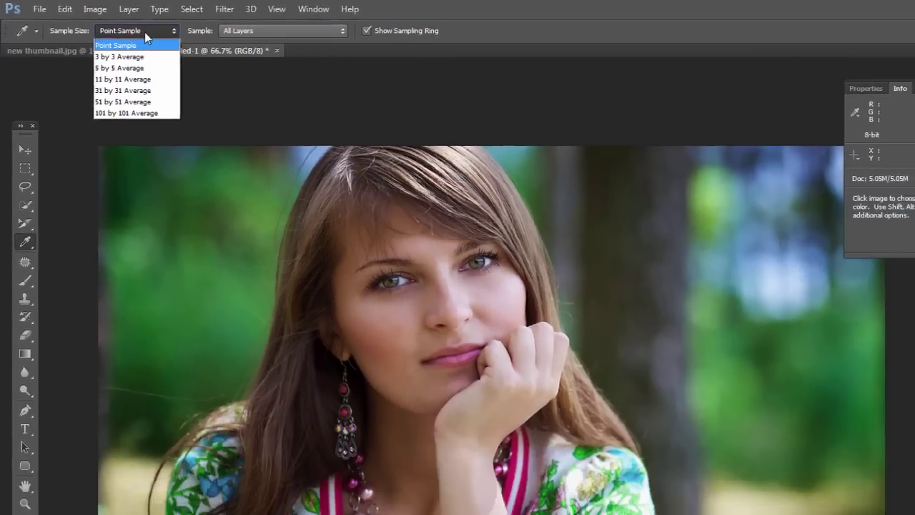
{"action": "left_click", "coordinate": [223, 48]}
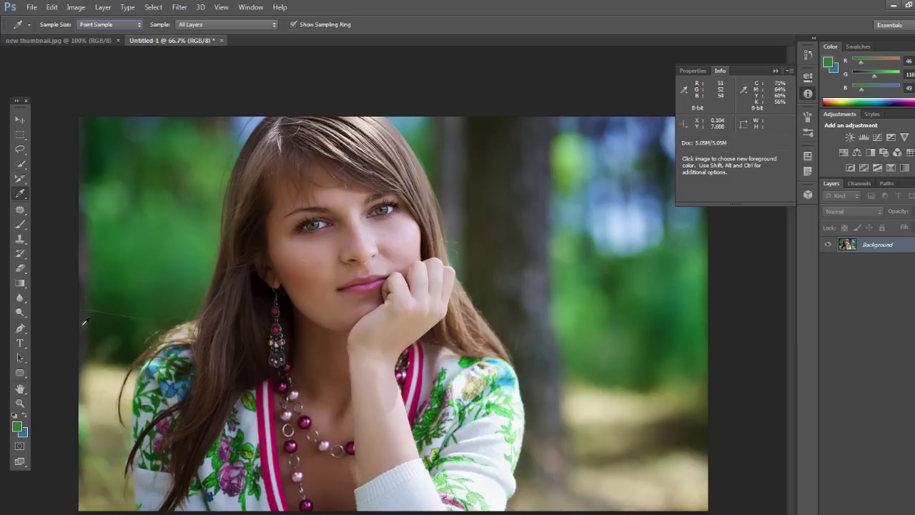
{"action": "left_click", "coordinate": [23, 428]}
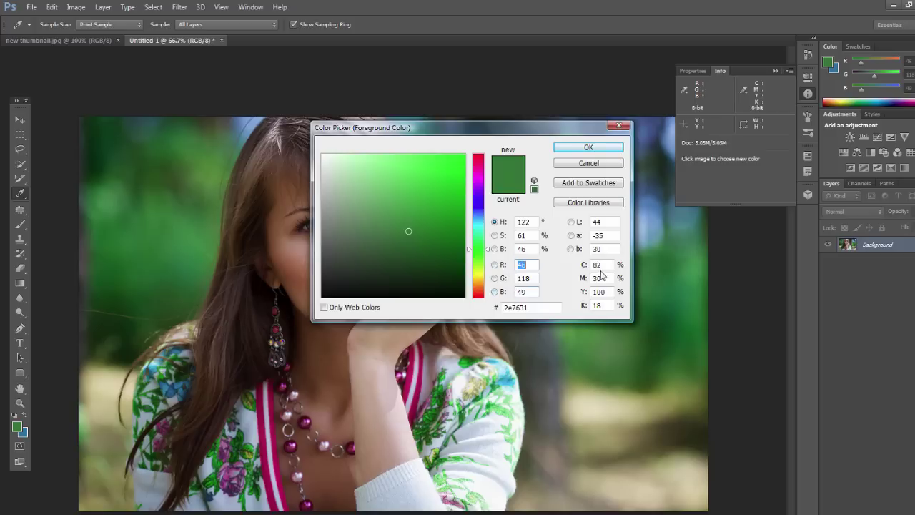
{"action": "left_click", "coordinate": [584, 165]}
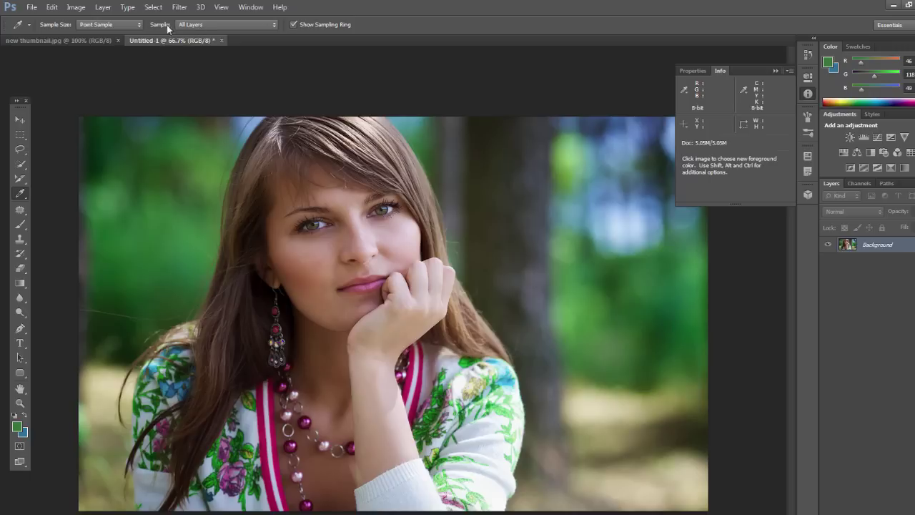
Check the Eyedropper's Sample option, leaving it on All Layers
{"action": "left_click", "coordinate": [191, 25]}
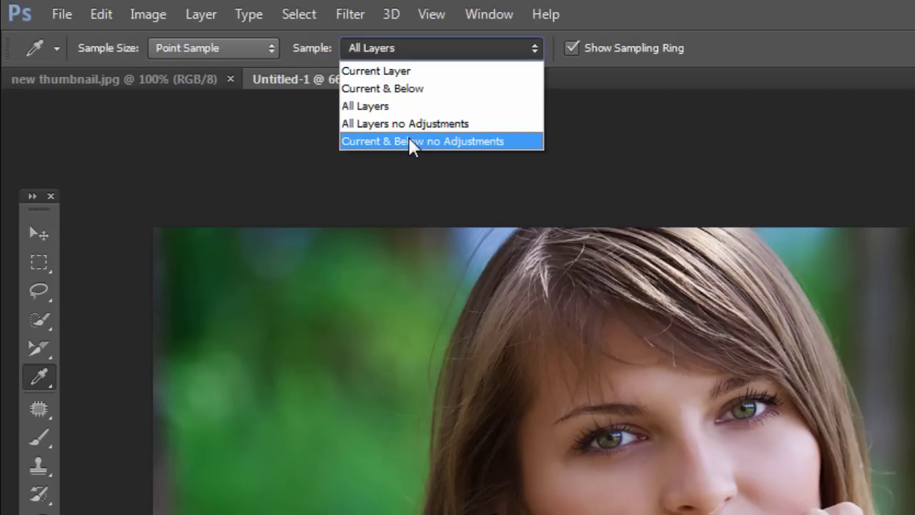
{"action": "left_click", "coordinate": [422, 46]}
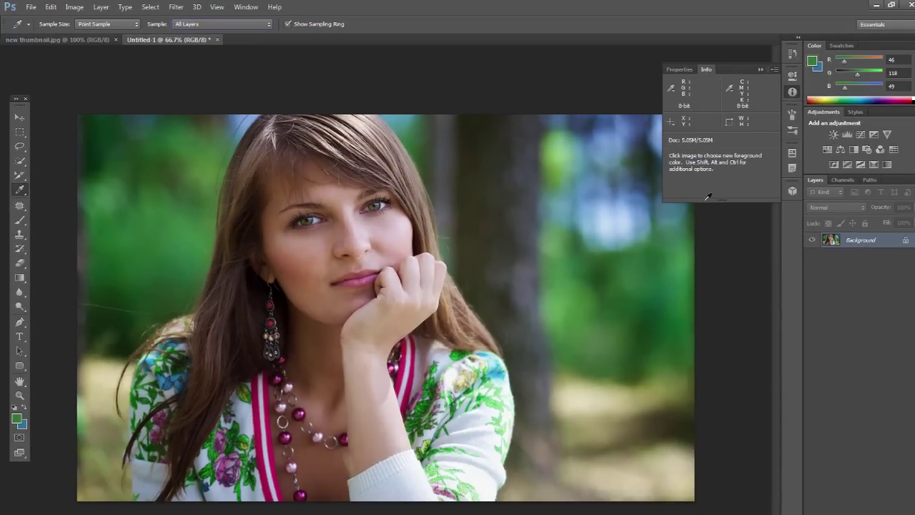
{"action": "left_click", "coordinate": [203, 25]}
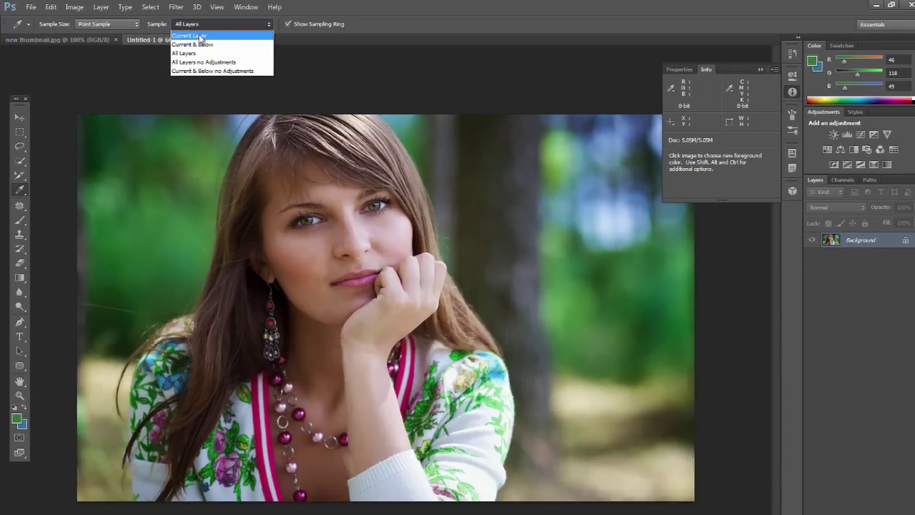
{"action": "left_click", "coordinate": [152, 98]}
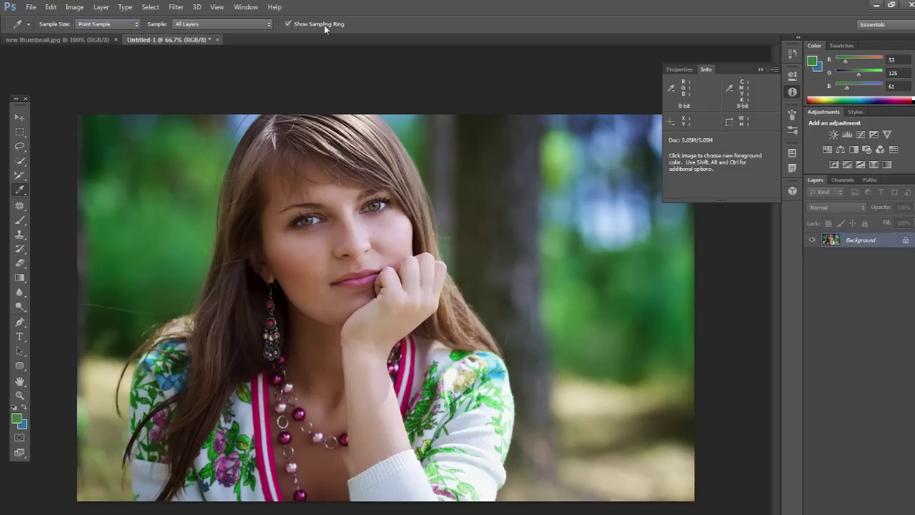
Click and drag across the blurred green background to sample different greens into the foreground
{"action": "left_click", "coordinate": [167, 247]}
{"action": "left_click_drag", "start_coordinate": [167, 247], "coordinate": [169, 225]}
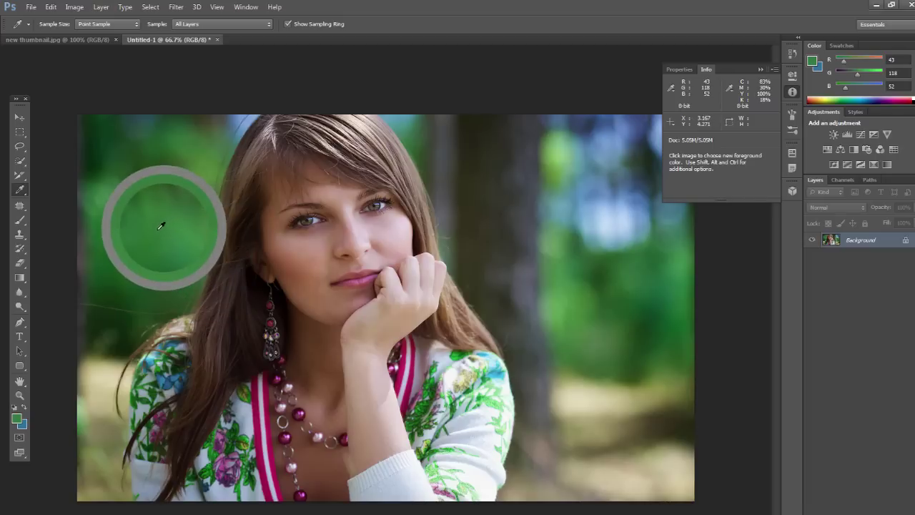
{"action": "left_click_drag", "start_coordinate": [160, 225], "coordinate": [180, 372]}
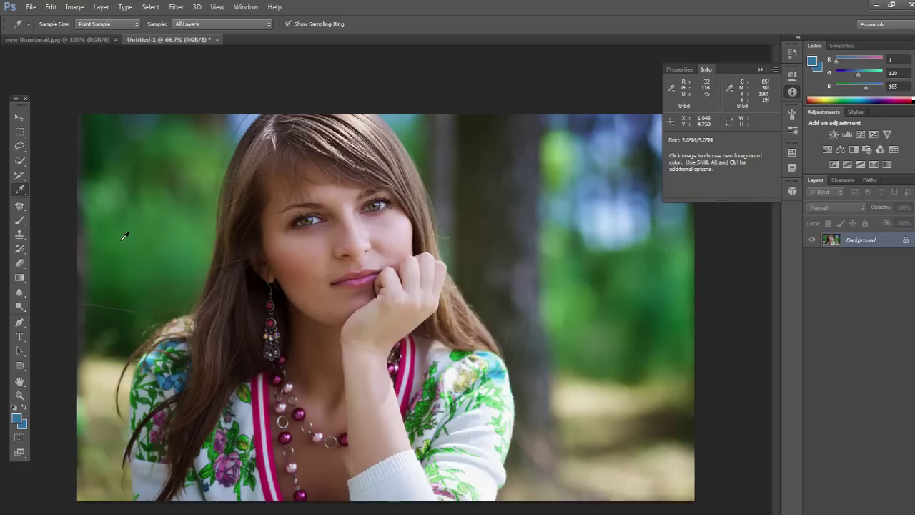
Switch from the Eyedropper to the Color Sampler Tool in the eyedropper group
{"action": "left_click", "coordinate": [20, 192]}
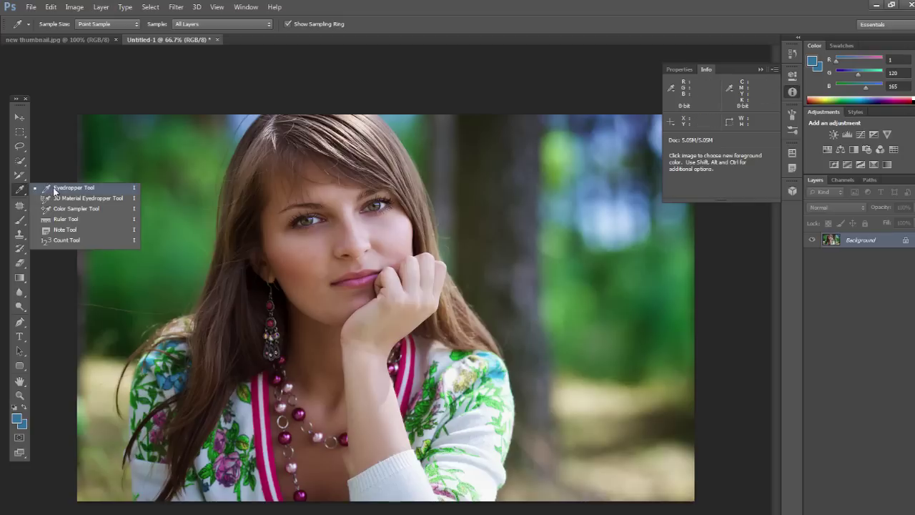
{"action": "left_click", "coordinate": [54, 190]}
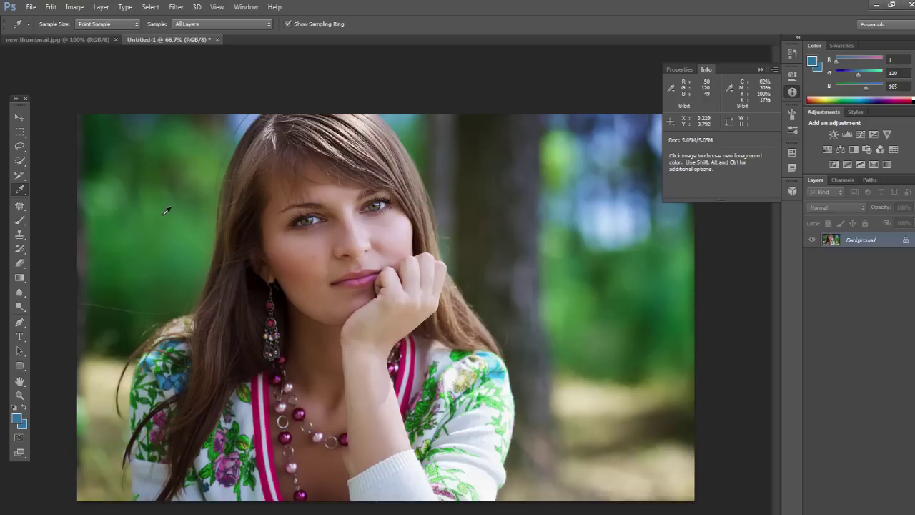
{"action": "key", "text": "shift"}
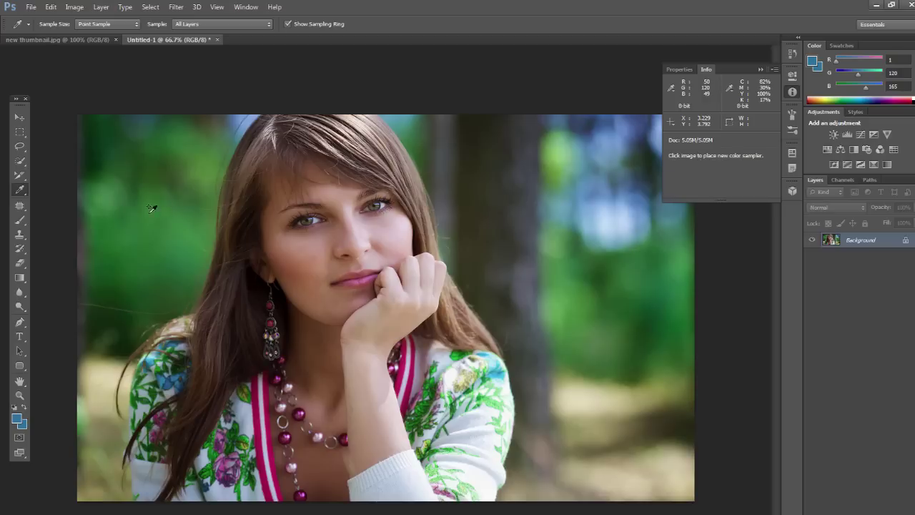
{"action": "right_click", "coordinate": [20, 191]}
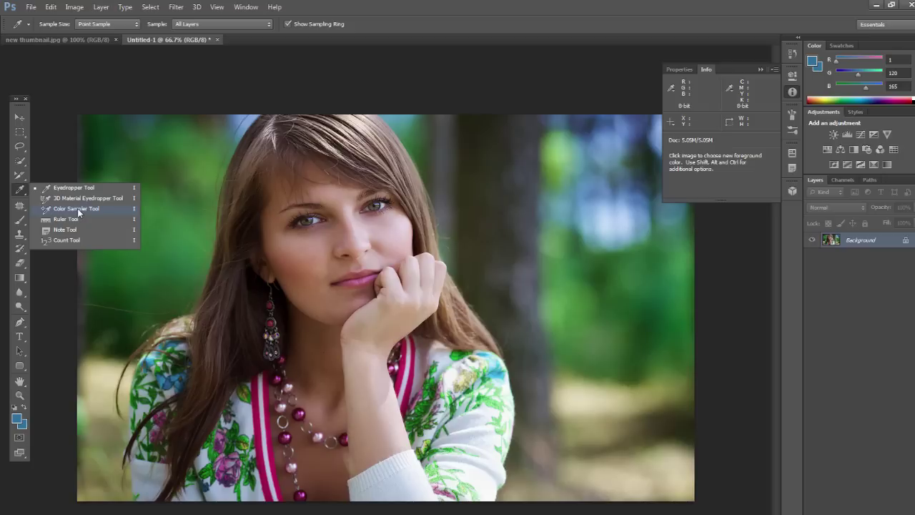
{"action": "left_click", "coordinate": [76, 208]}
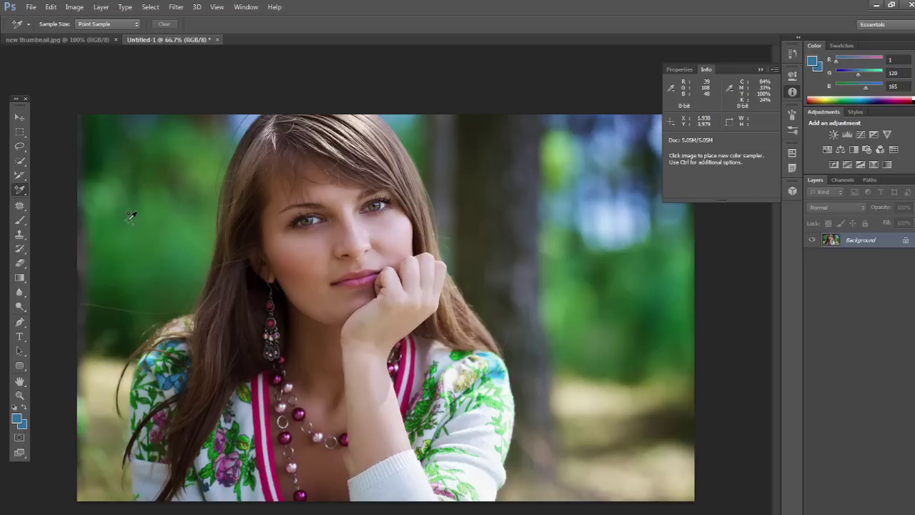
Place four sampler points: two on the green background, one at the hair edge, one on the blue flower
{"action": "left_click", "coordinate": [129, 220]}
{"action": "left_click", "coordinate": [173, 248]}
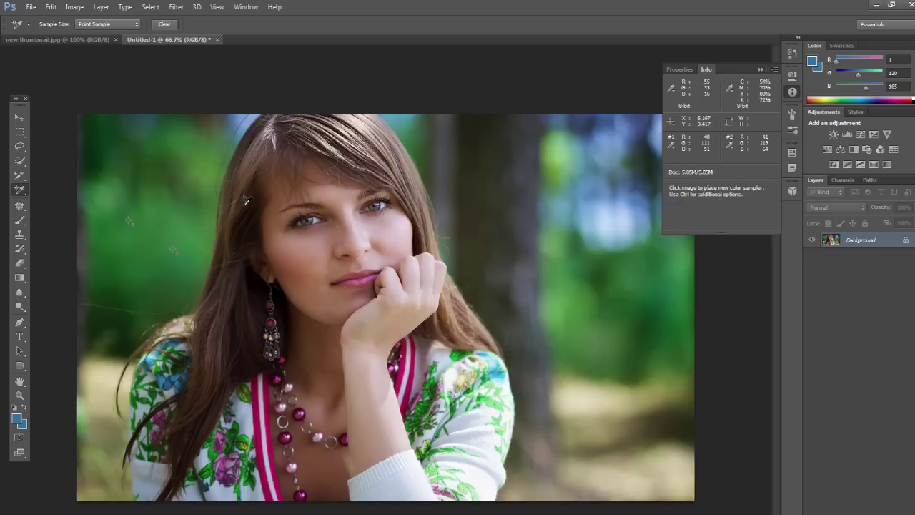
{"action": "left_click", "coordinate": [244, 205]}
{"action": "left_click", "coordinate": [181, 386]}
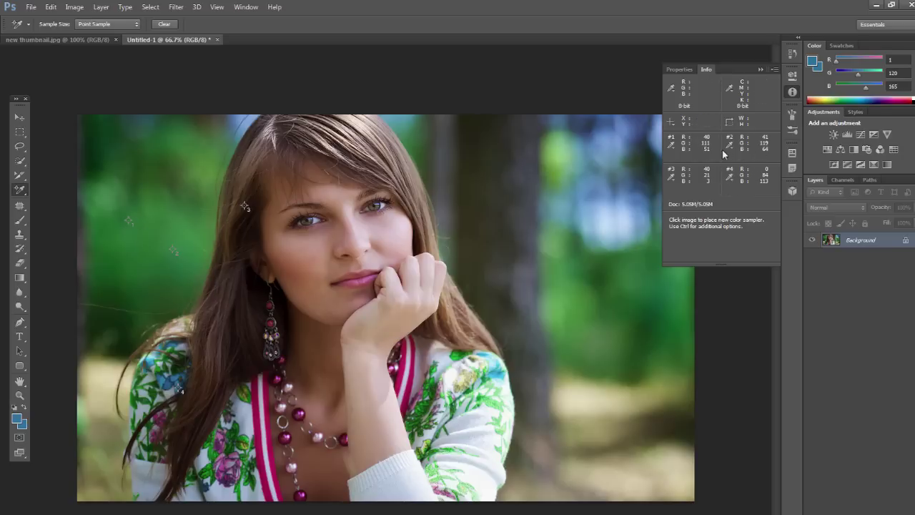
{"action": "key", "text": "v"}
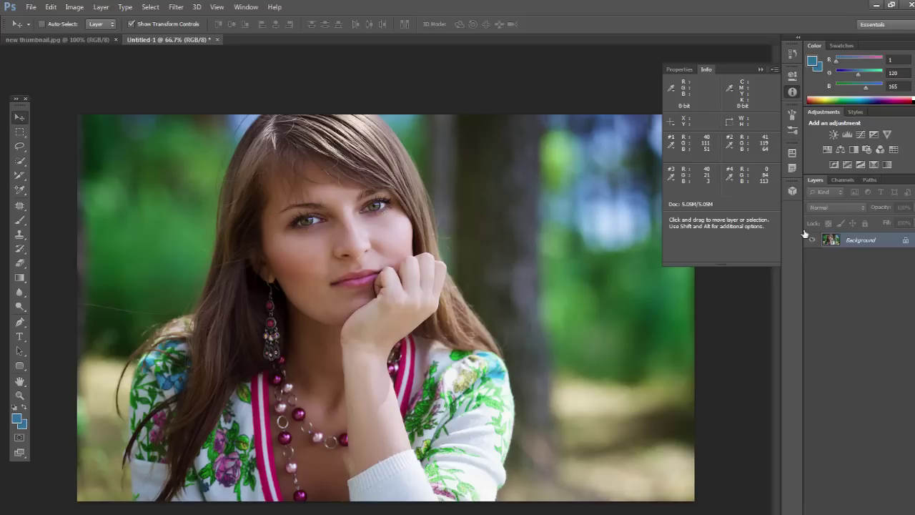
Convert the Background to Layer 0, drag the photo up-left, then undo the move
{"action": "double_click", "coordinate": [829, 239]}
{"action": "key", "text": "Return"}
{"action": "left_click_drag", "start_coordinate": [296, 206], "coordinate": [270, 146]}
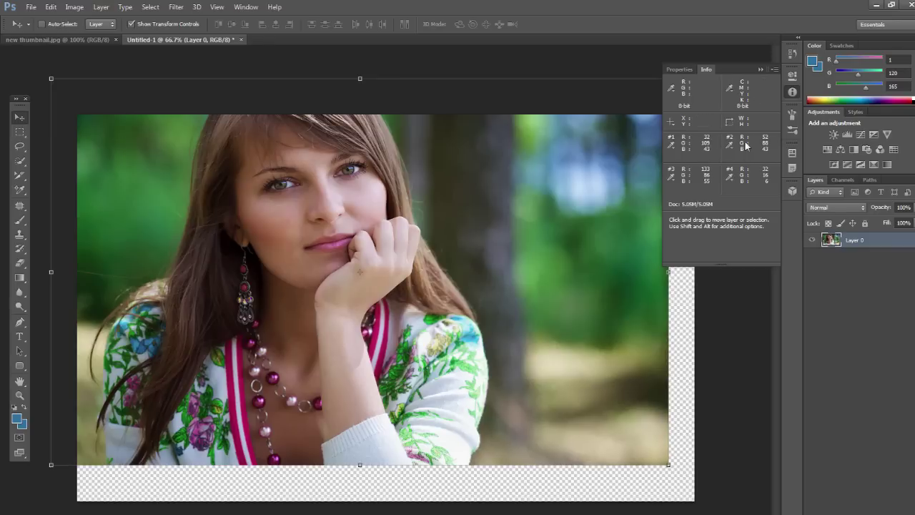
{"action": "left_click", "coordinate": [20, 190]}
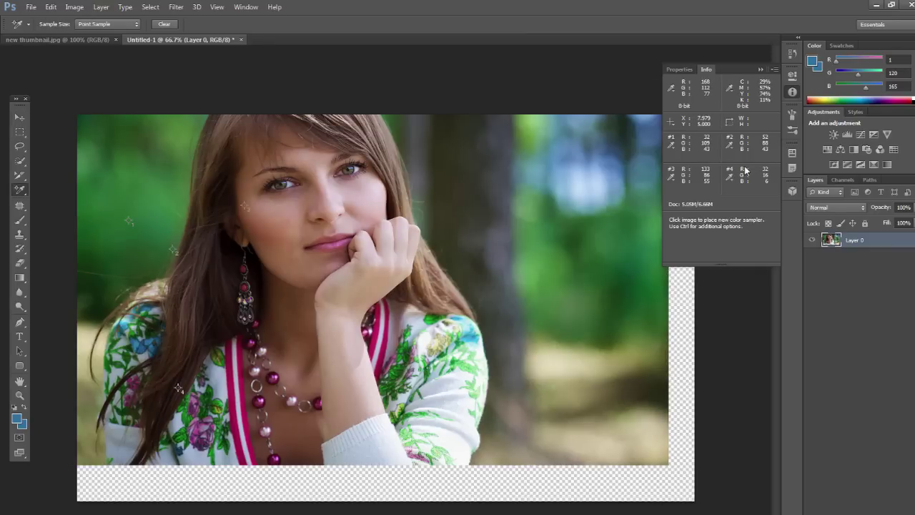
{"action": "left_click", "coordinate": [23, 122]}
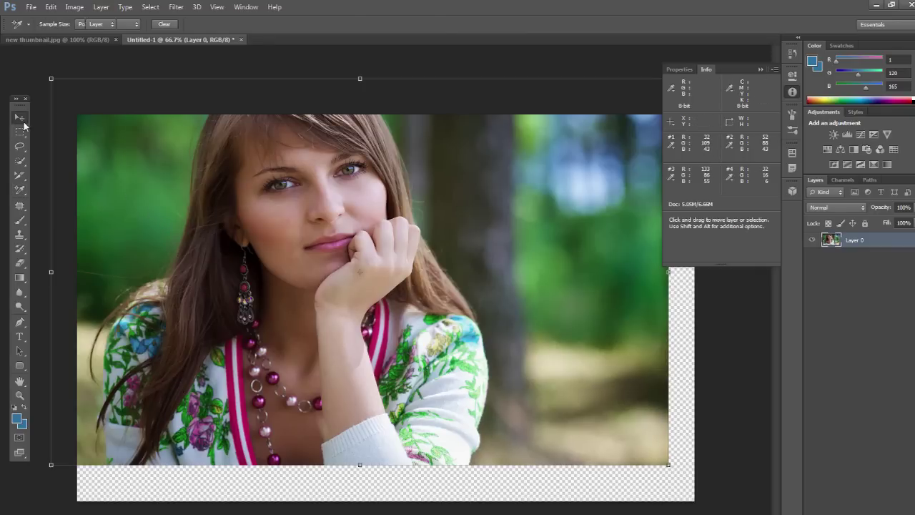
{"action": "key", "text": "ctrl+z"}
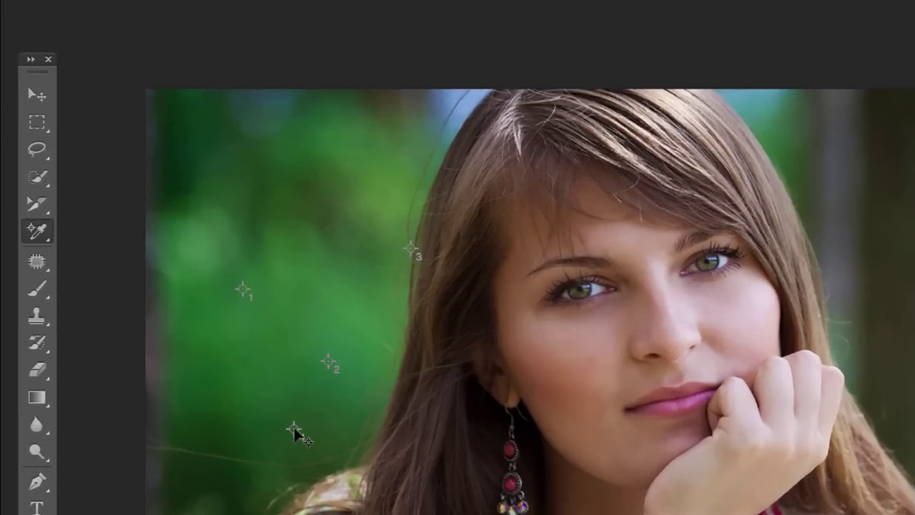
Replace samplers 3 and 4 with new points on the green background left of her face
{"action": "left_click_drag", "start_coordinate": [288, 428], "coordinate": [260, 437]}
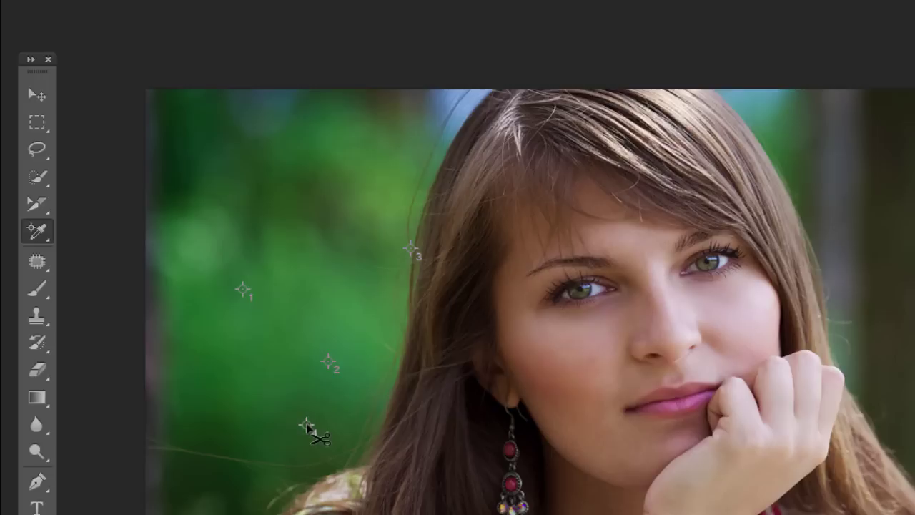
{"action": "left_click", "coordinate": [306, 425], "text": "alt"}
{"action": "left_click", "coordinate": [411, 248], "text": "alt"}
{"action": "left_click", "coordinate": [410, 236]}
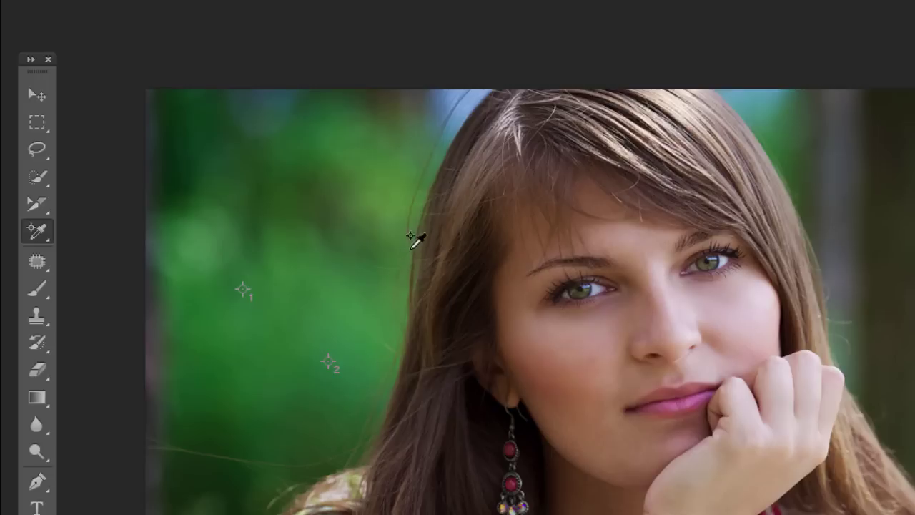
{"action": "left_click", "coordinate": [369, 293]}
{"action": "left_click", "coordinate": [247, 438]}
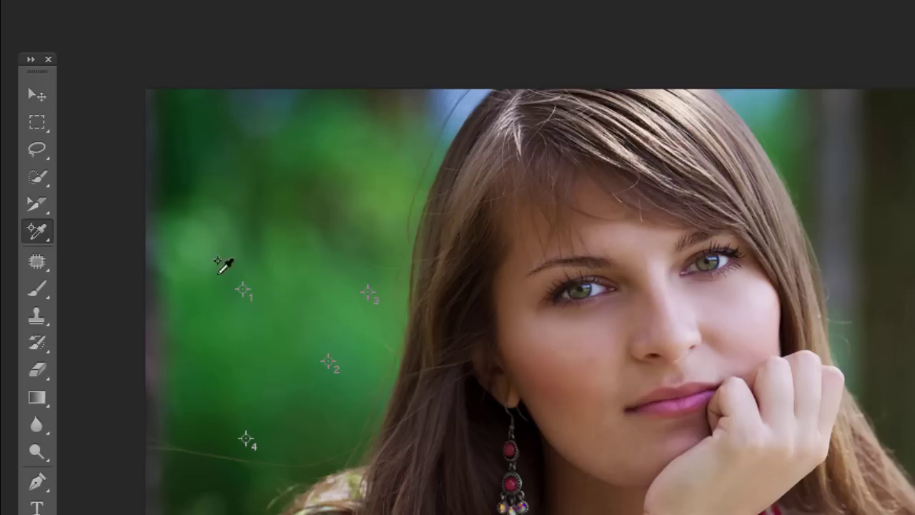
Nudge sampler 4 slightly right and return to the plain Eyedropper Tool
{"action": "right_click", "coordinate": [39, 226]}
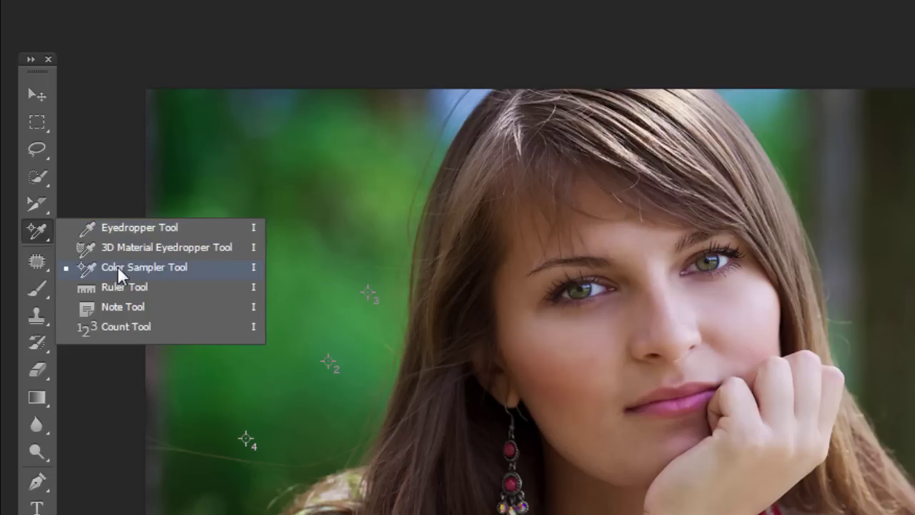
{"action": "left_click", "coordinate": [126, 226]}
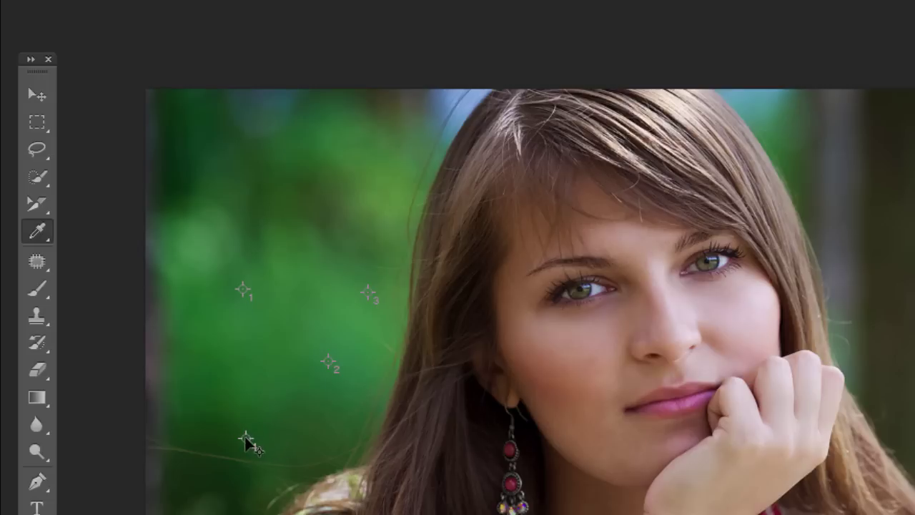
{"action": "mouse_move", "coordinate": [246, 437]}
{"action": "left_mouse_down"}
{"action": "mouse_move", "coordinate": [259, 401]}
{"action": "mouse_move", "coordinate": [244, 428]}
{"action": "mouse_move", "coordinate": [262, 437]}
{"action": "left_mouse_up"}
{"action": "left_click", "coordinate": [36, 233]}
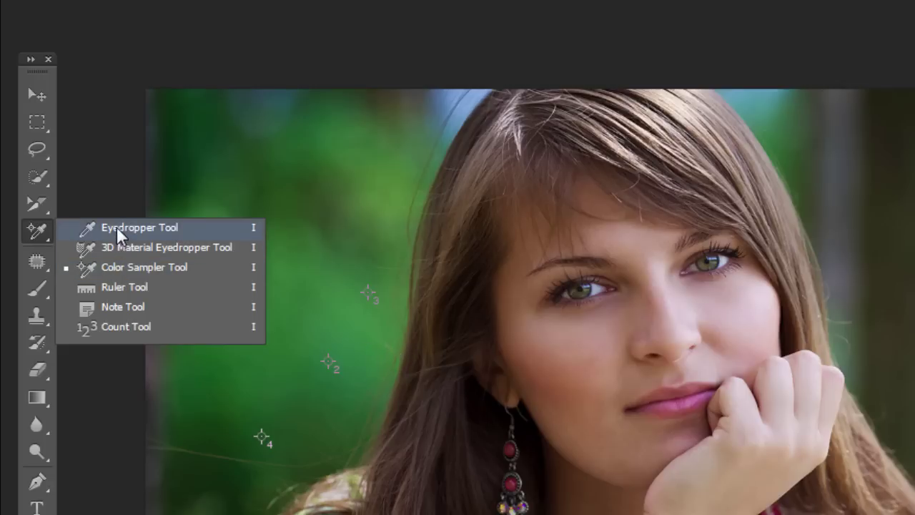
{"action": "left_click", "coordinate": [116, 226]}
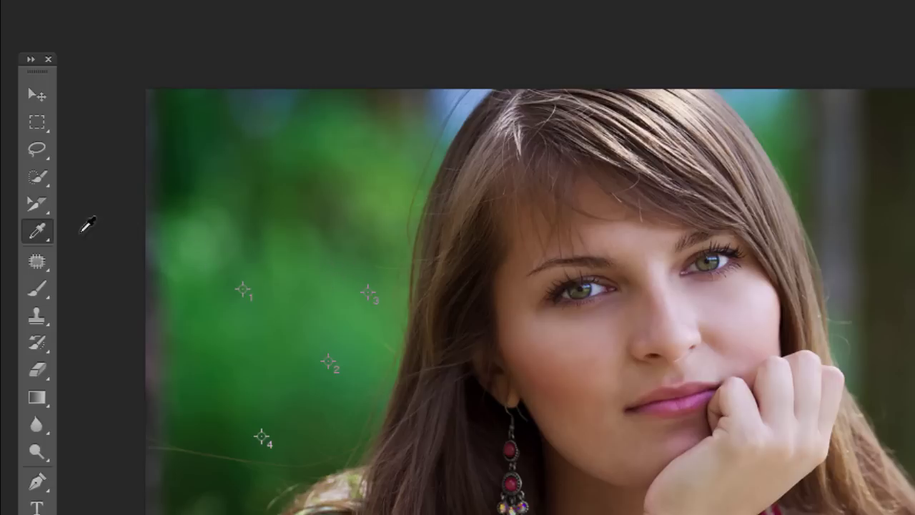